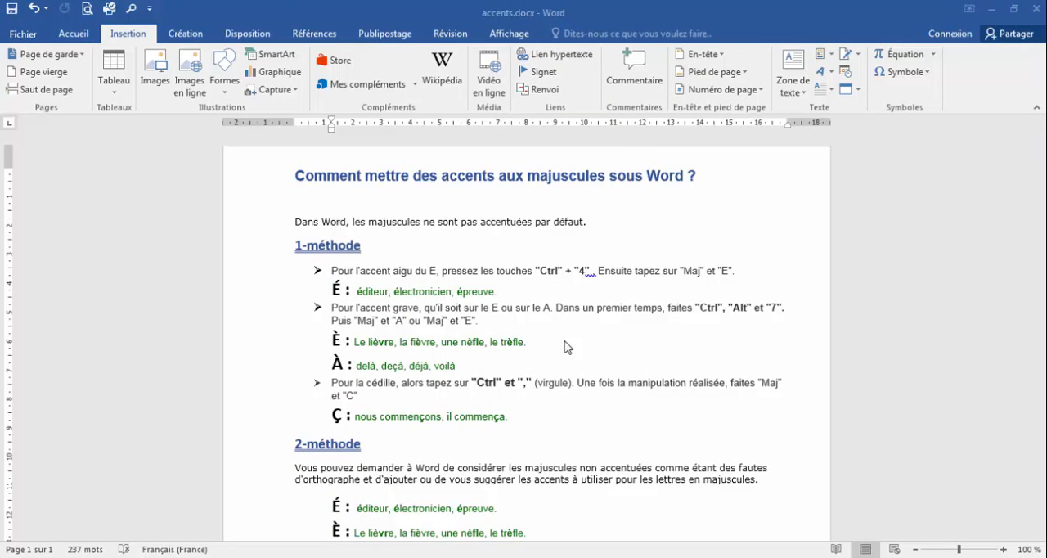
# - Replace the initial "é" of éditeur, électronicien and épreuve under 1-méthode with a capital "É"
pyautogui.click(359, 292)
pyautogui.moveTo(357, 292); pyautogui.dragTo(362, 292)
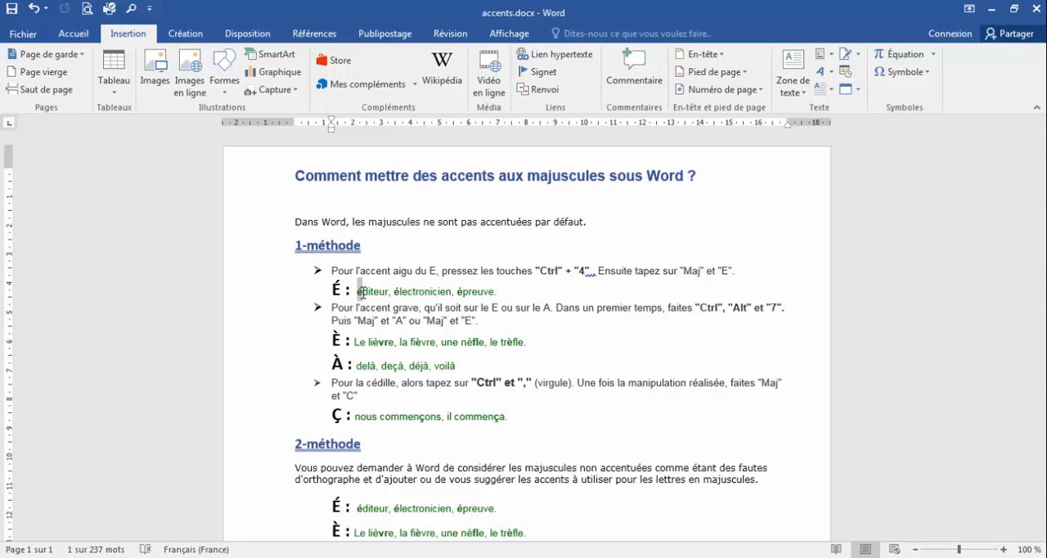
pyautogui.hotkey('ctrl', '4')
pyautogui.write('É')
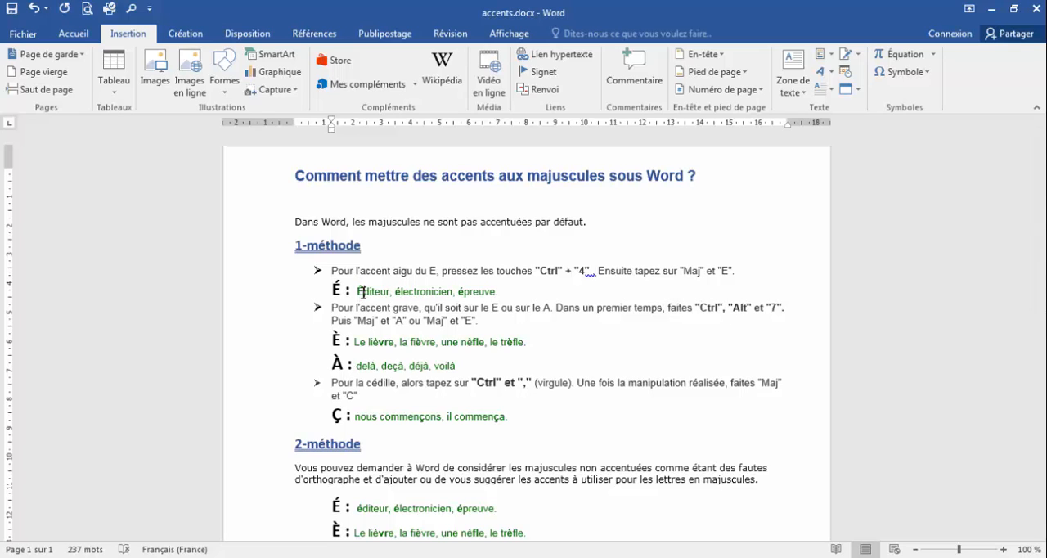
pyautogui.moveTo(396, 291); pyautogui.dragTo(402, 290)
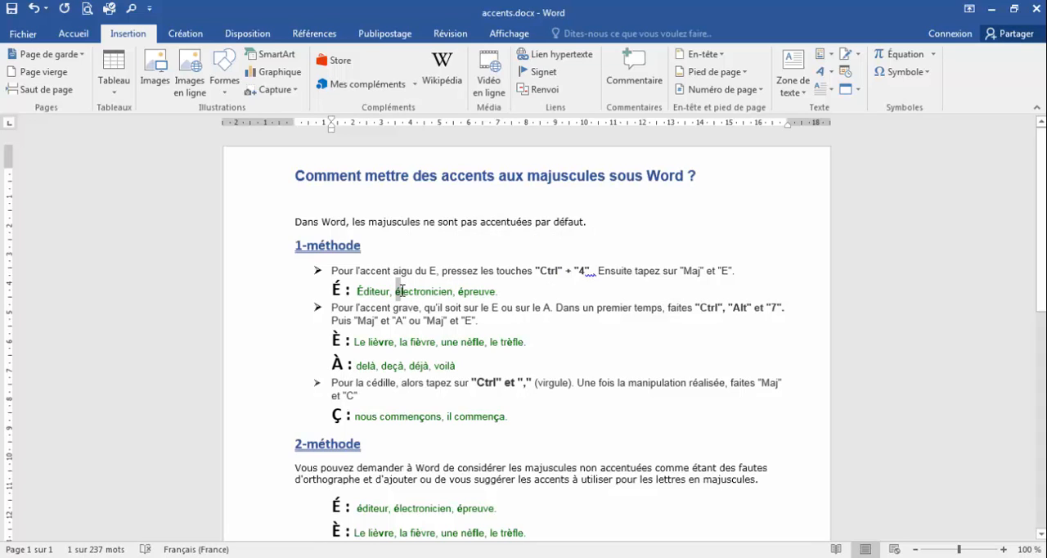
pyautogui.write('É')
pyautogui.moveTo(459, 292); pyautogui.dragTo(463, 296)
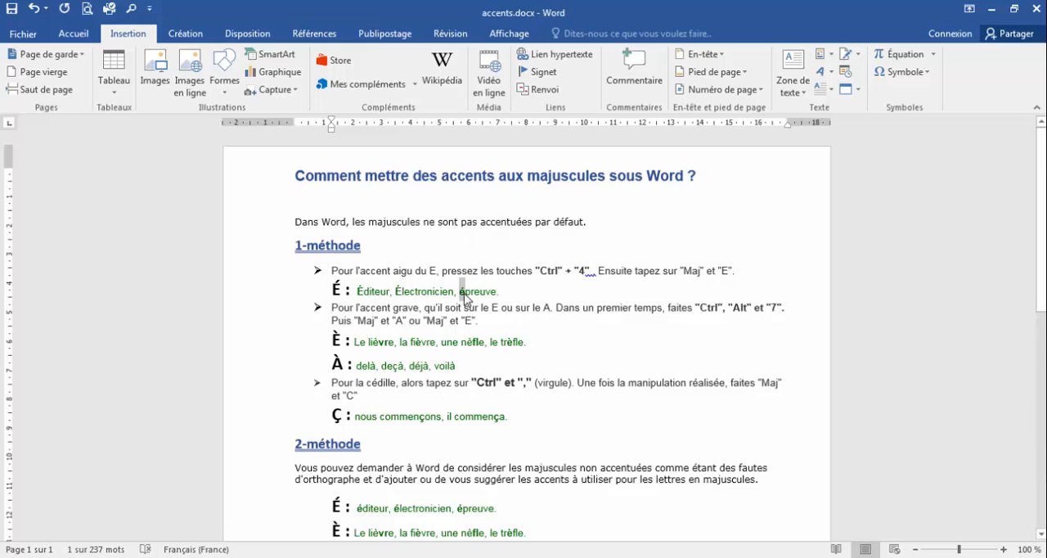
pyautogui.write('É')
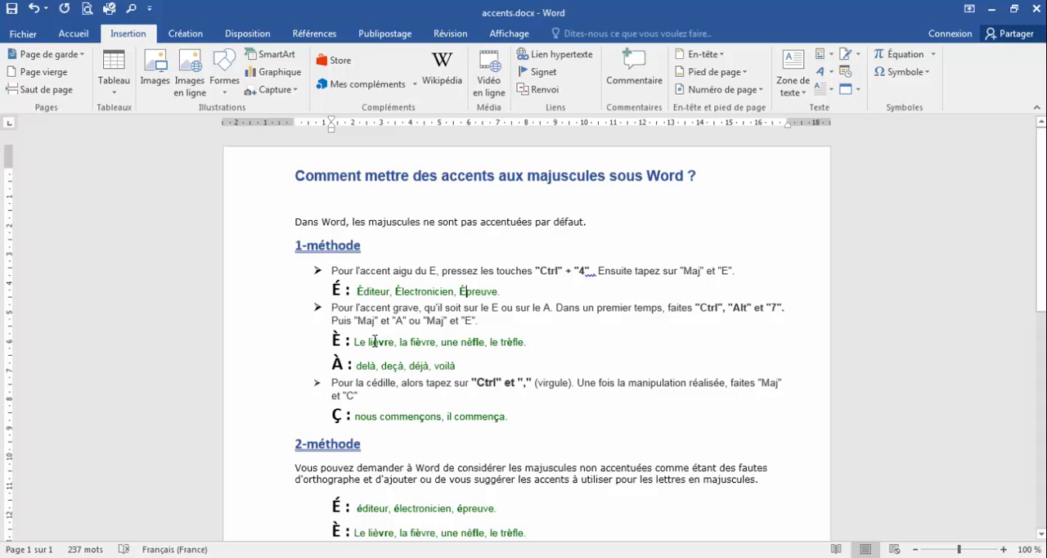
# - Replace the "è" in lièvre and fièvre under 1-méthode with a capital "È"
pyautogui.moveTo(373, 342); pyautogui.dragTo(380, 342)
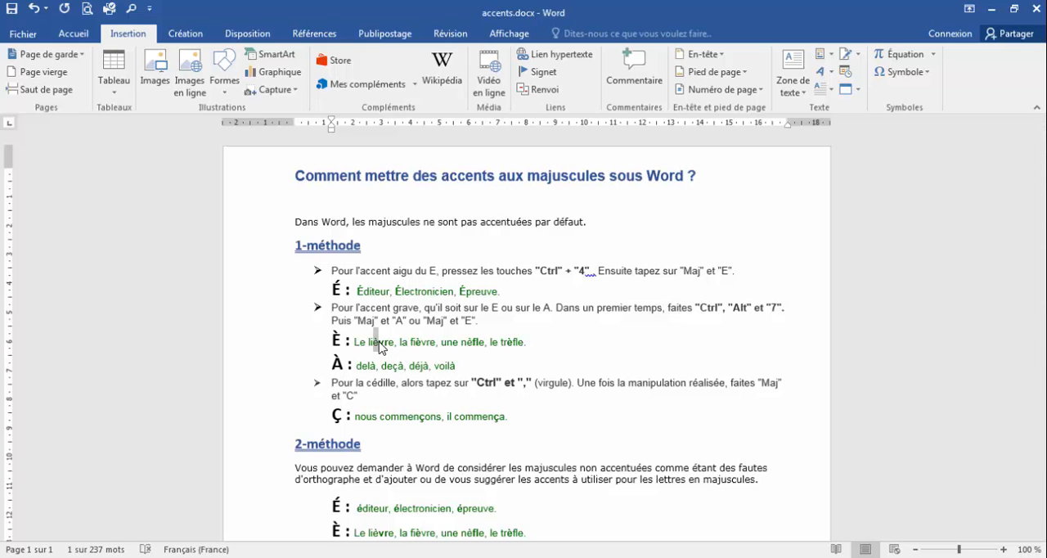
pyautogui.hotkey('ctrl', 'alt', '7')
pyautogui.hotkey('shift', 'e')
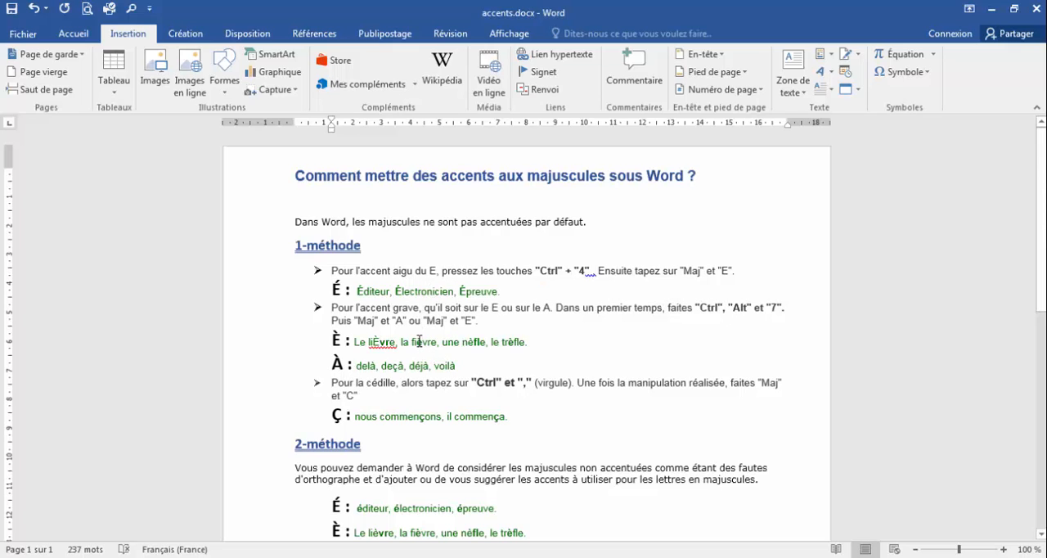
pyautogui.moveTo(416, 342); pyautogui.dragTo(423, 342)
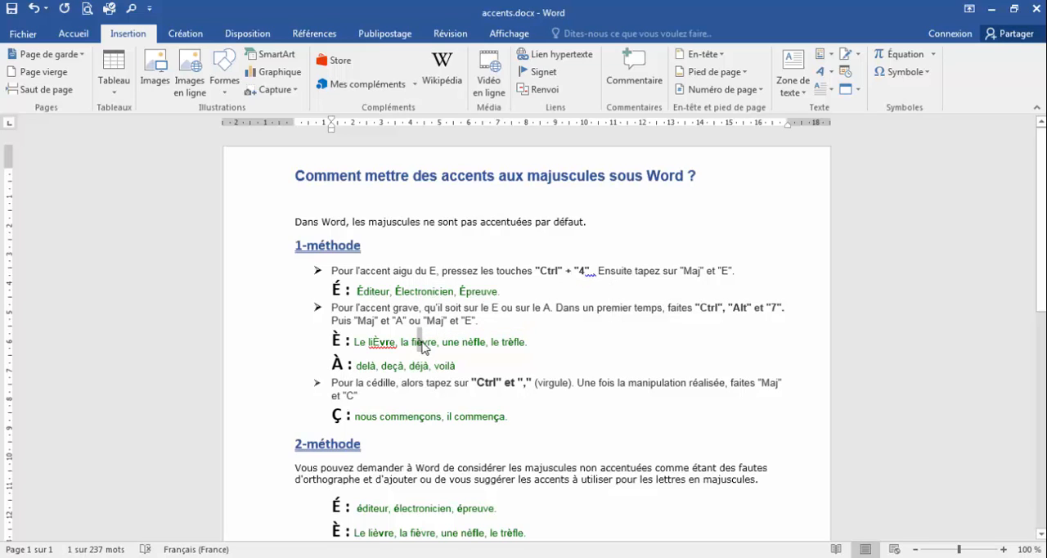
pyautogui.hotkey('ctrl', 'alt', '7')
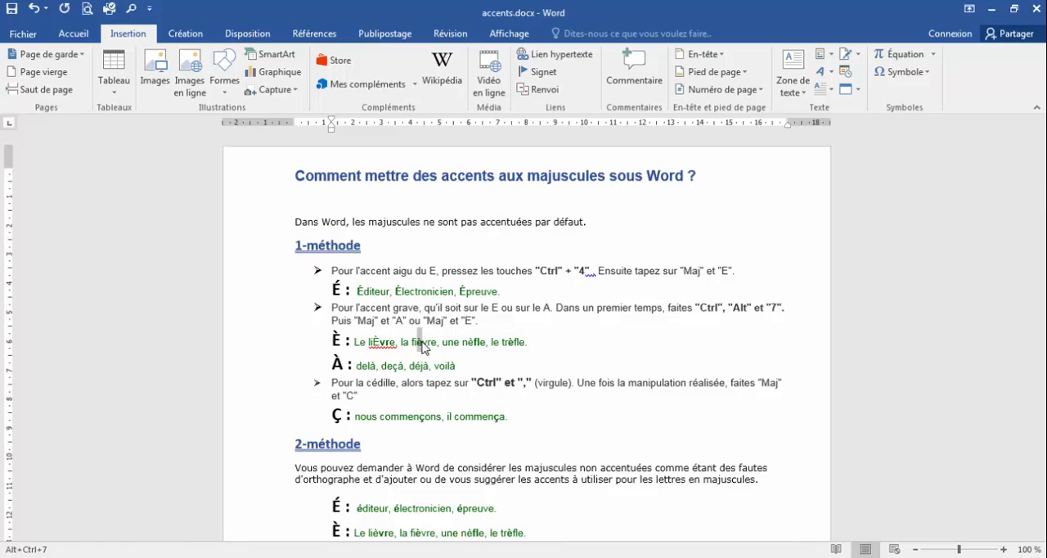
pyautogui.hotkey('shift', 'e')
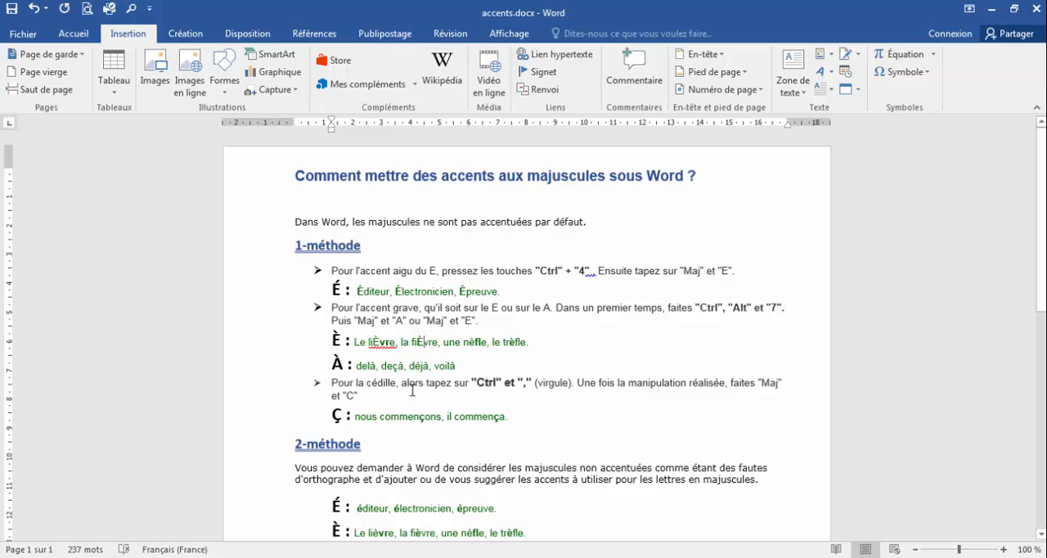
# - Replace the final "à" of delà under 1-méthode with a capital "À"
pyautogui.moveTo(370, 365); pyautogui.dragTo(375, 366)
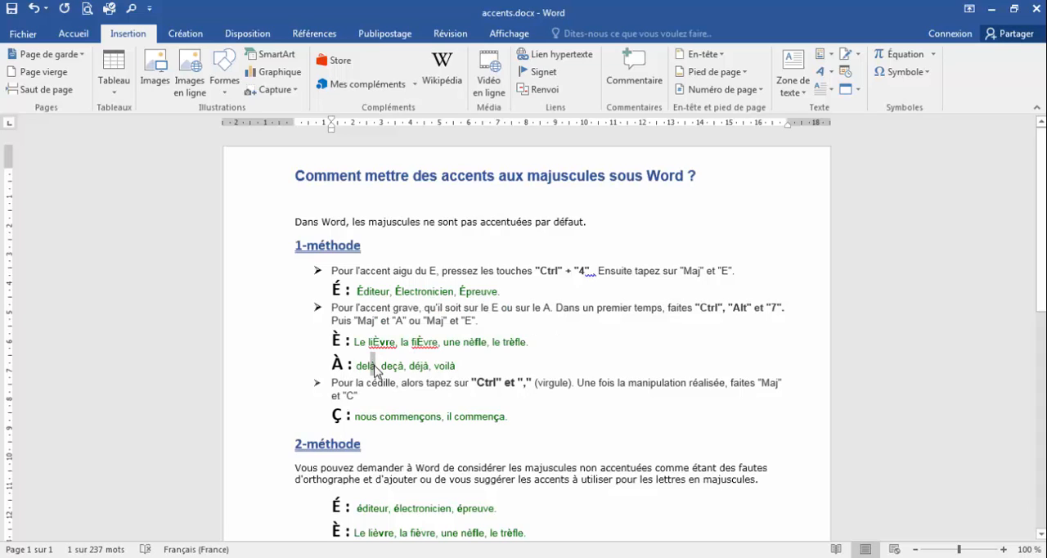
pyautogui.hotkey('ctrl', 'alt', '7')
pyautogui.hotkey('shift', 'a')
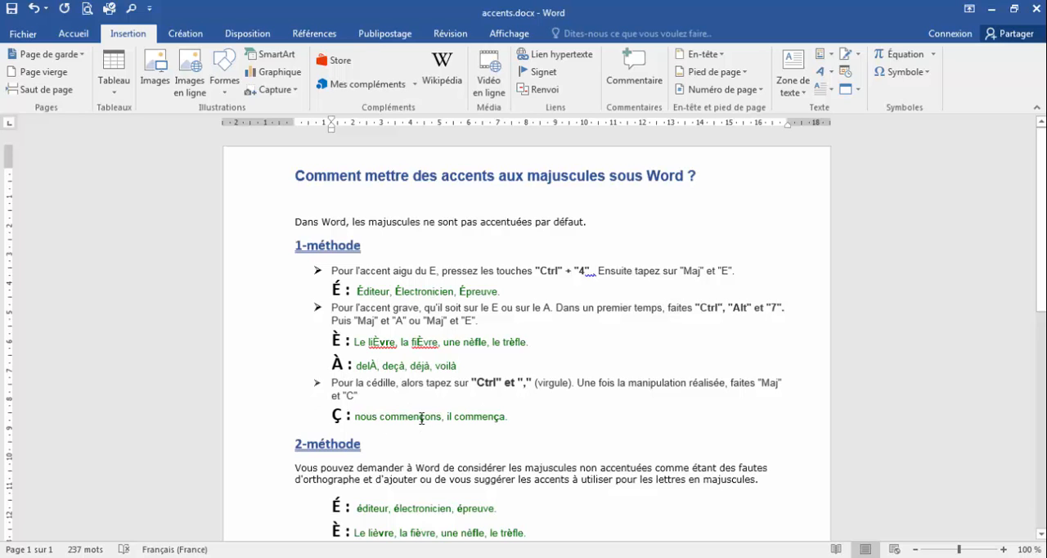
# - Replace the "ç" in commençons and commença under 1-méthode with a capital "Ç"
pyautogui.moveTo(420, 419); pyautogui.dragTo(426, 423)
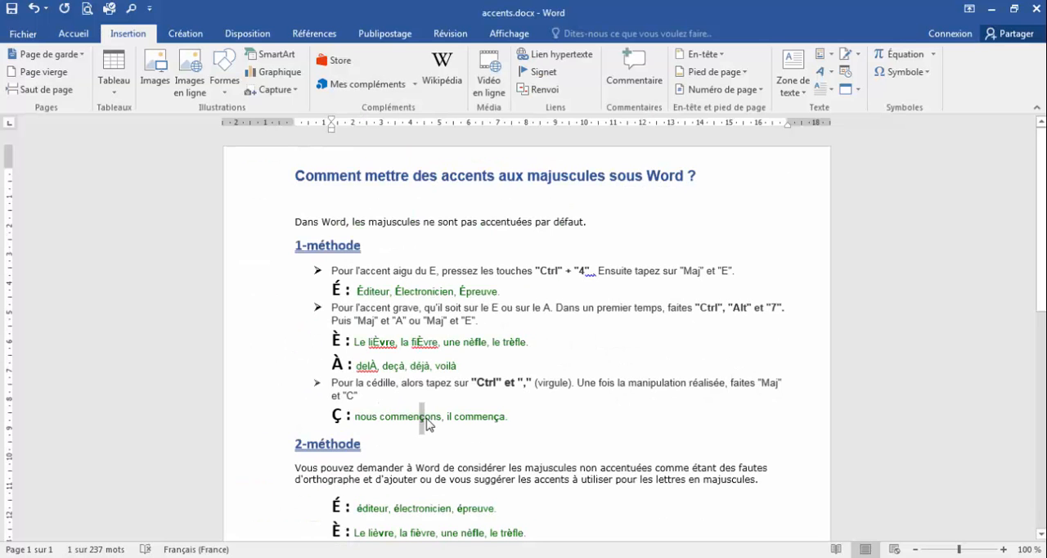
pyautogui.hotkey('ctrl', ',')
pyautogui.write('C')
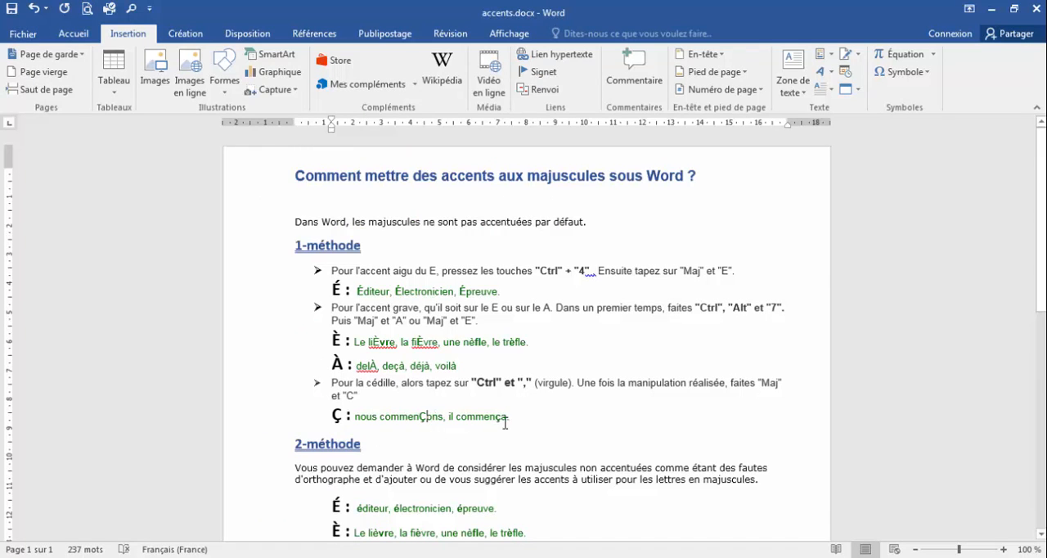
pyautogui.moveTo(495, 418); pyautogui.dragTo(503, 425)
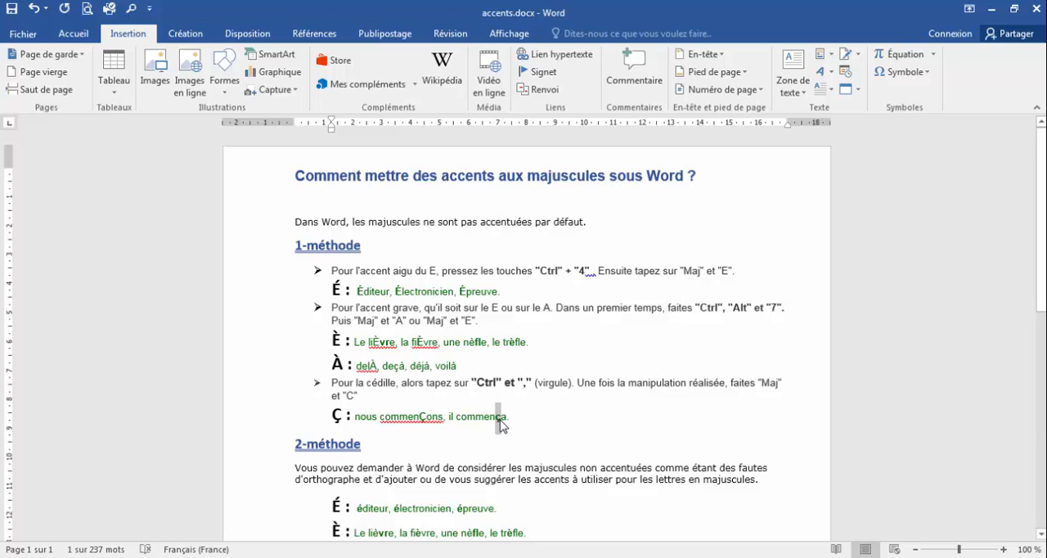
pyautogui.hotkey('ctrl', ',')
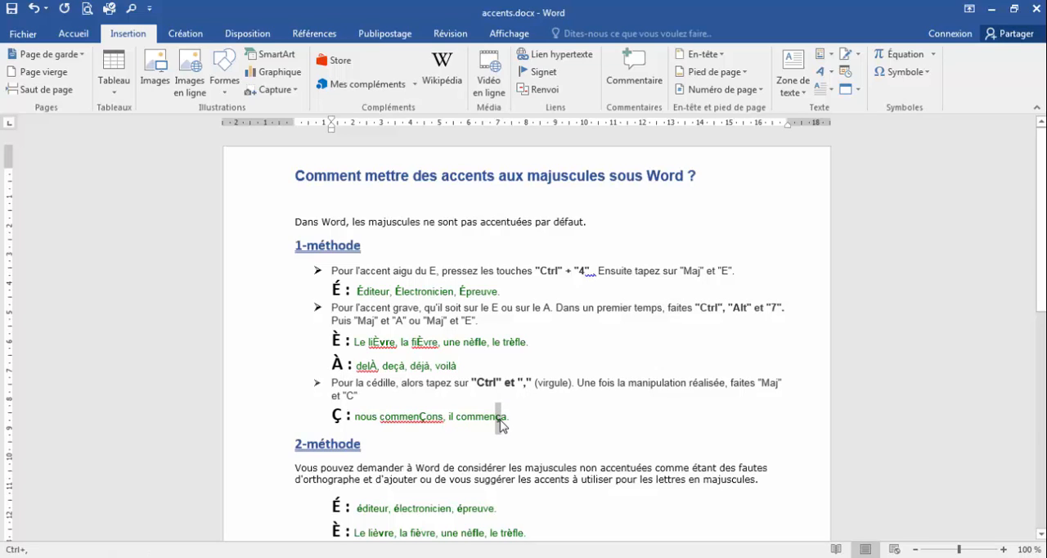
pyautogui.write('C')
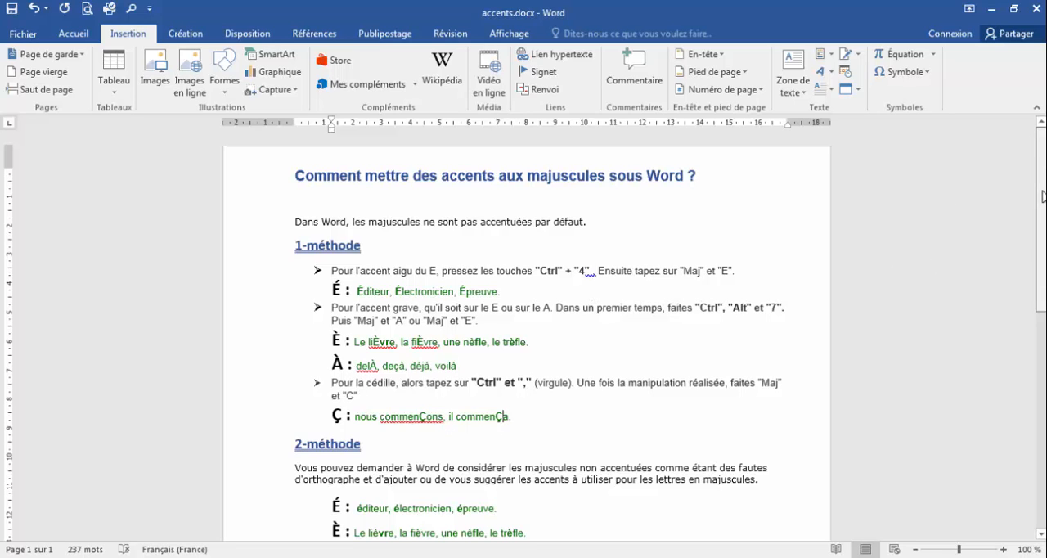
# - Make sure "Majuscules accentuées en français" is enabled in the proofing options and accept the settings
pyautogui.scroll(-6, 540, 309)
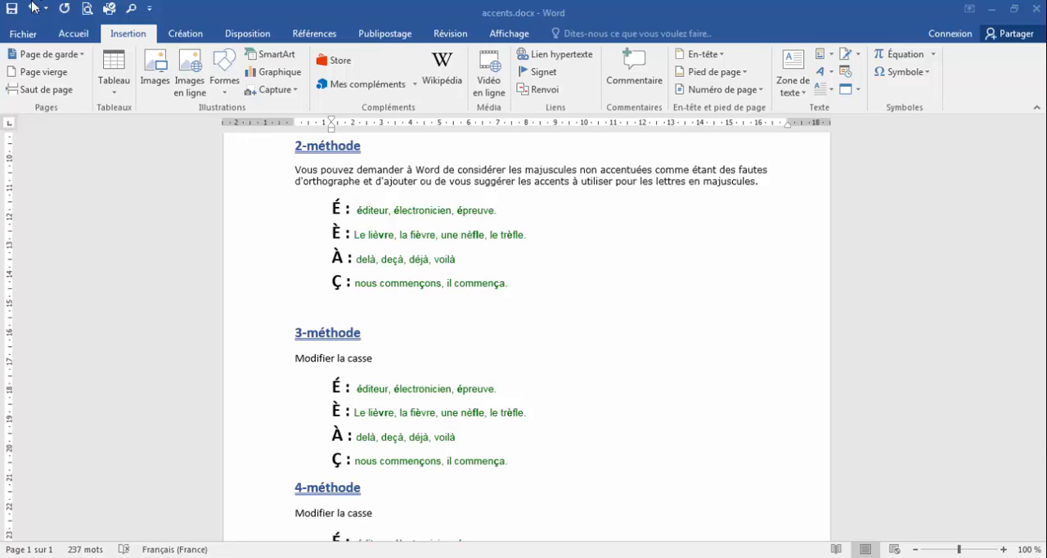
pyautogui.click(30, 36)
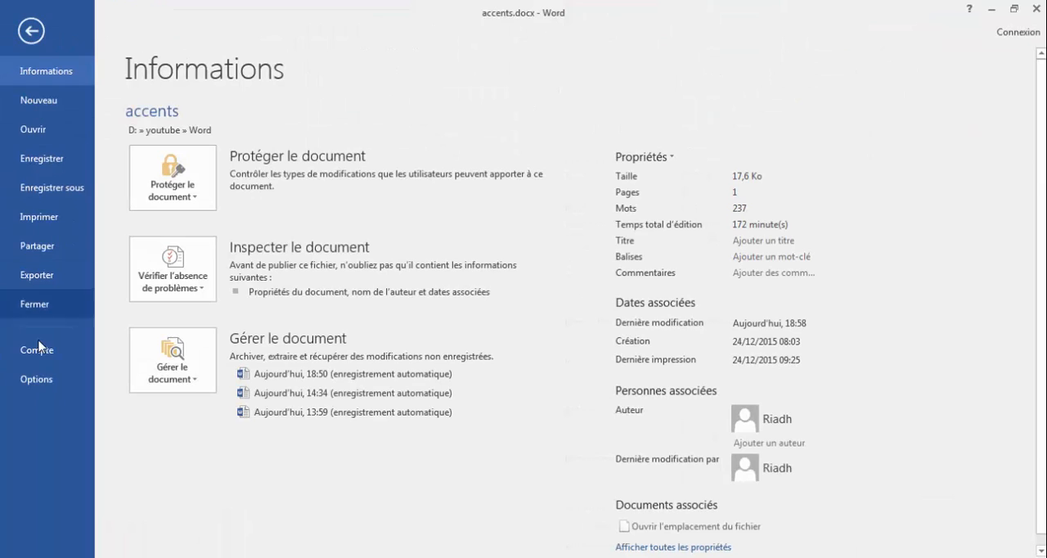
pyautogui.click(36, 504)
pyautogui.click(201, 87)
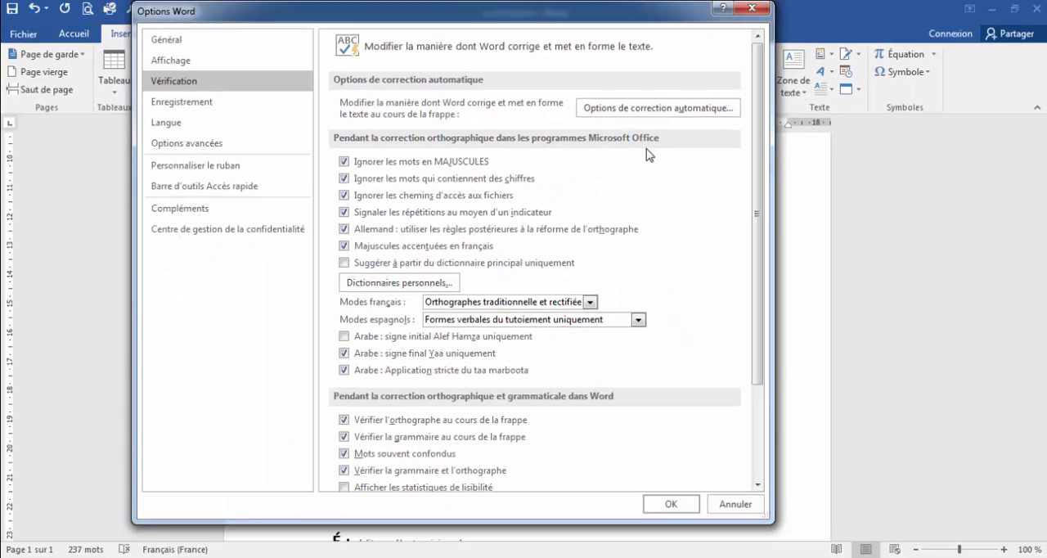
pyautogui.click(669, 505)
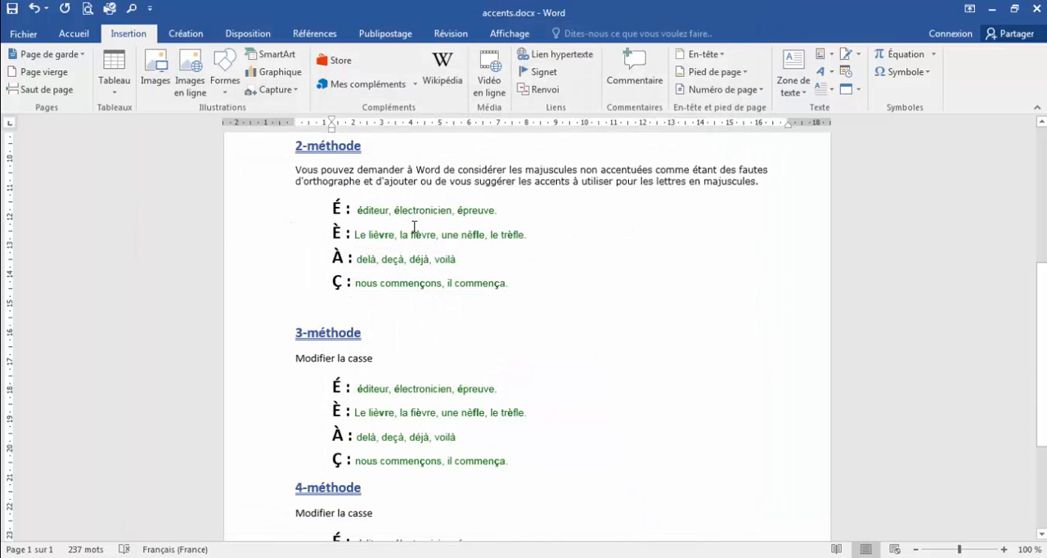
# - Replace the initial "é" of éditeur and électronicien under 2-méthode with an unaccented capital "E"
pyautogui.moveTo(359, 210); pyautogui.dragTo(363, 209)
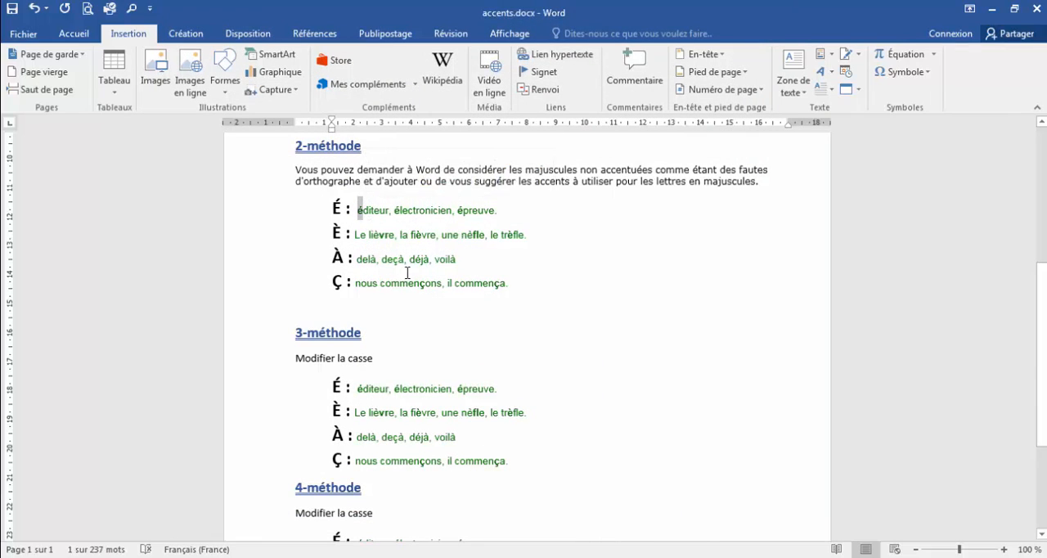
pyautogui.write('E')
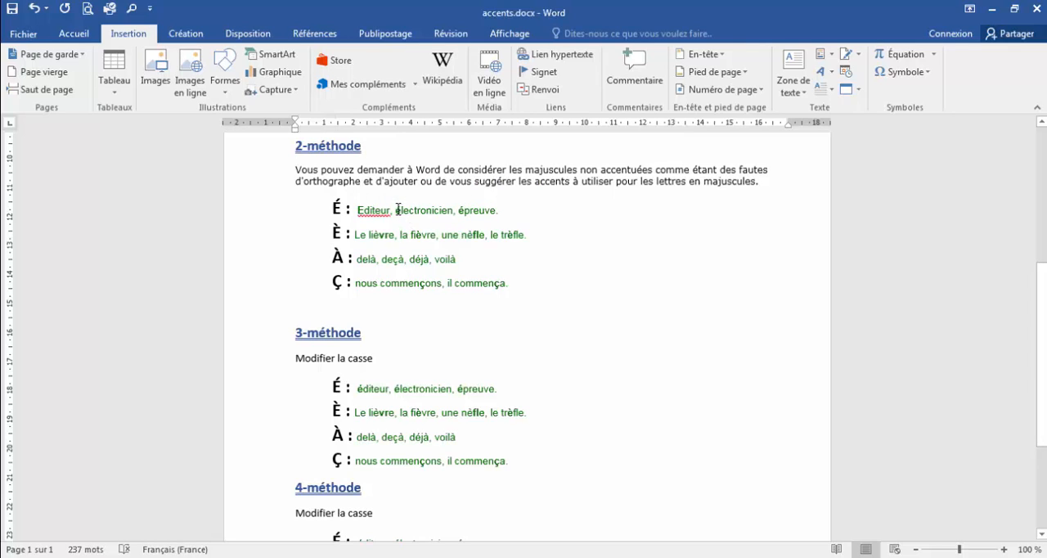
pyautogui.moveTo(396, 210); pyautogui.dragTo(402, 210)
pyautogui.write('E')
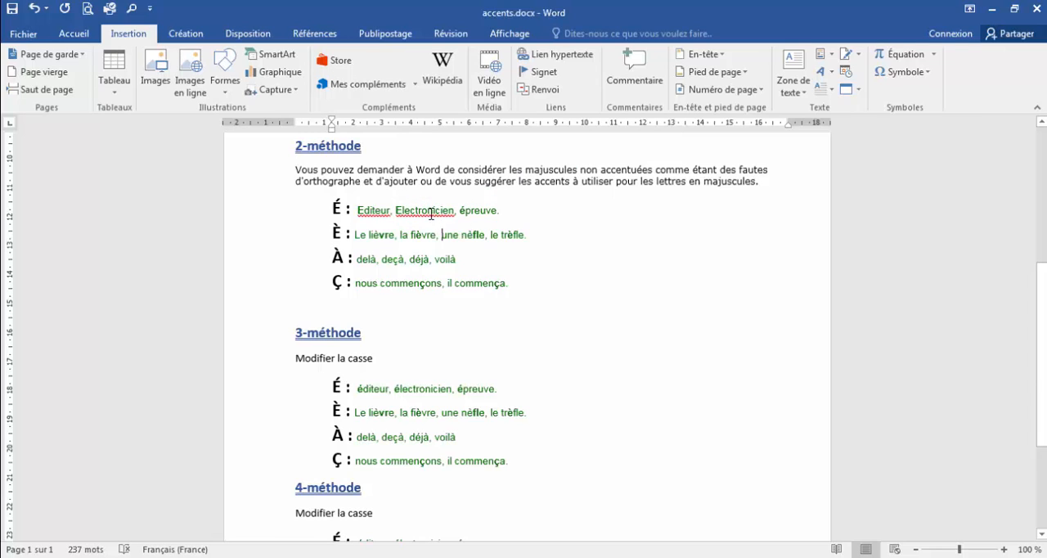
# - Correct the two flagged words under 2-méthode with the spelling suggestions "Éditeur" and "Électronicien"
pyautogui.rightClick(376, 209)
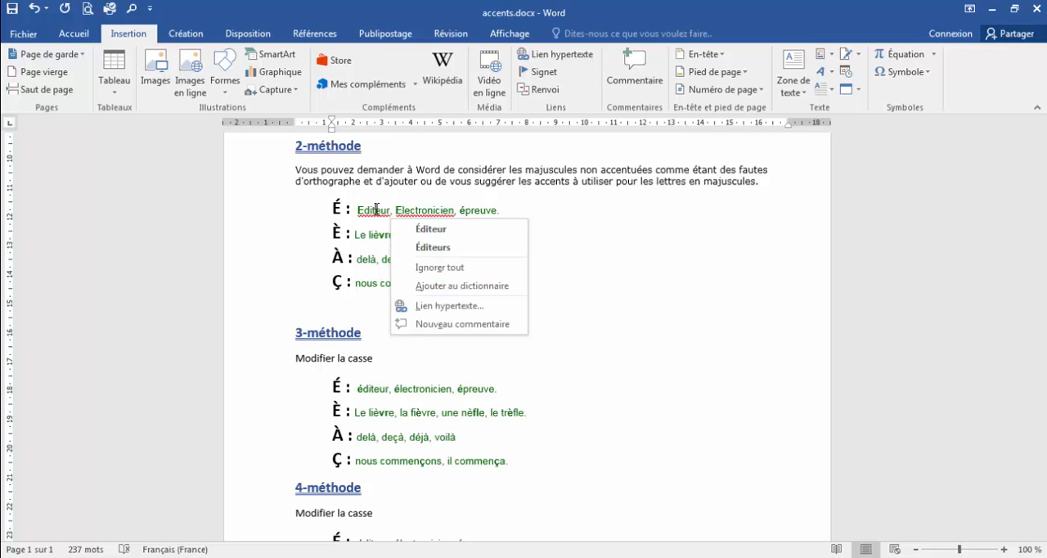
pyautogui.click(429, 230)
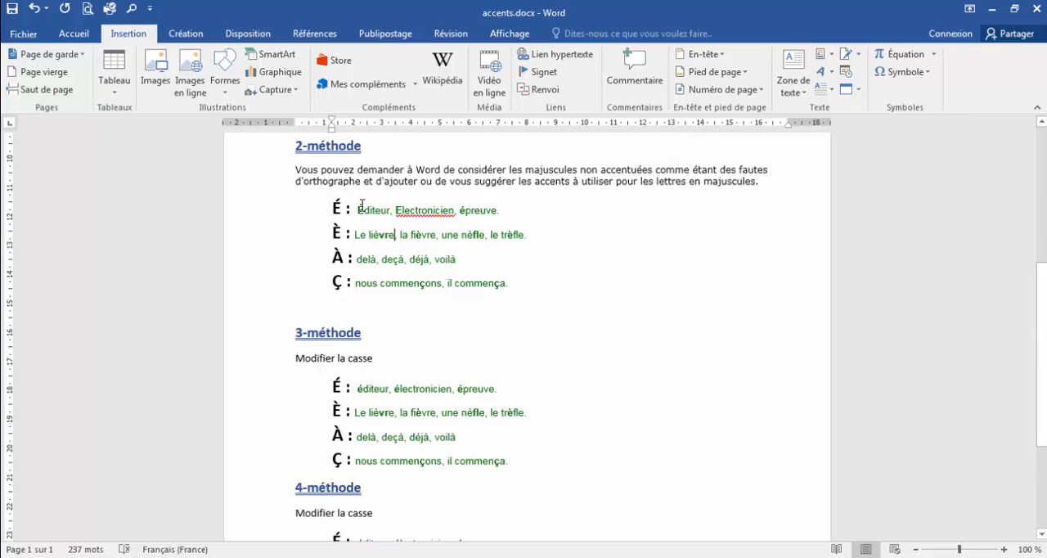
pyautogui.rightClick(450, 216)
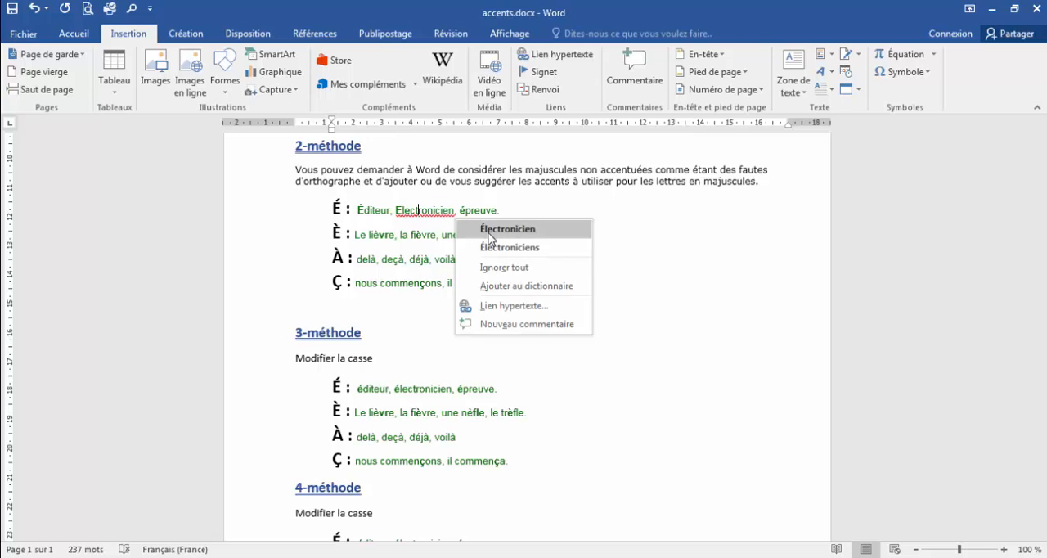
pyautogui.click(477, 226)
# - Replace the initial "é" of épreuve under 2-méthode with "E" and correct the word with the spelling suggestion "Épreuve"
pyautogui.doubleClick(464, 212)
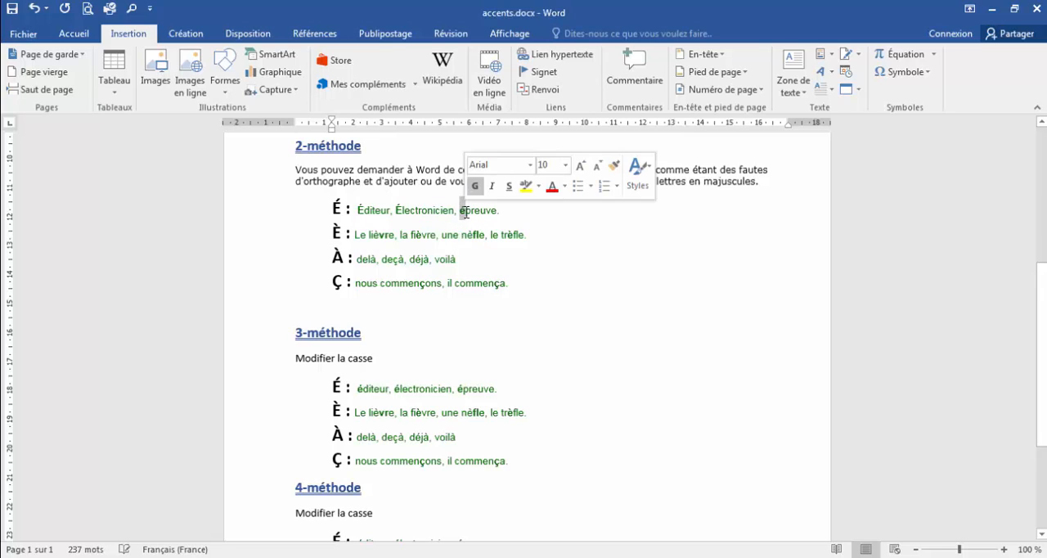
pyautogui.click(466, 212)
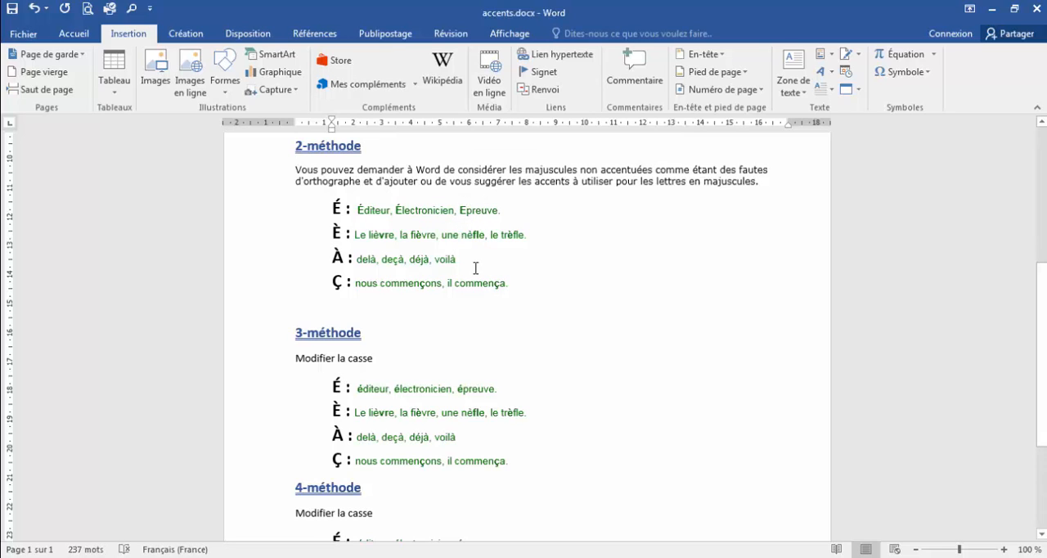
pyautogui.rightClick(476, 214)
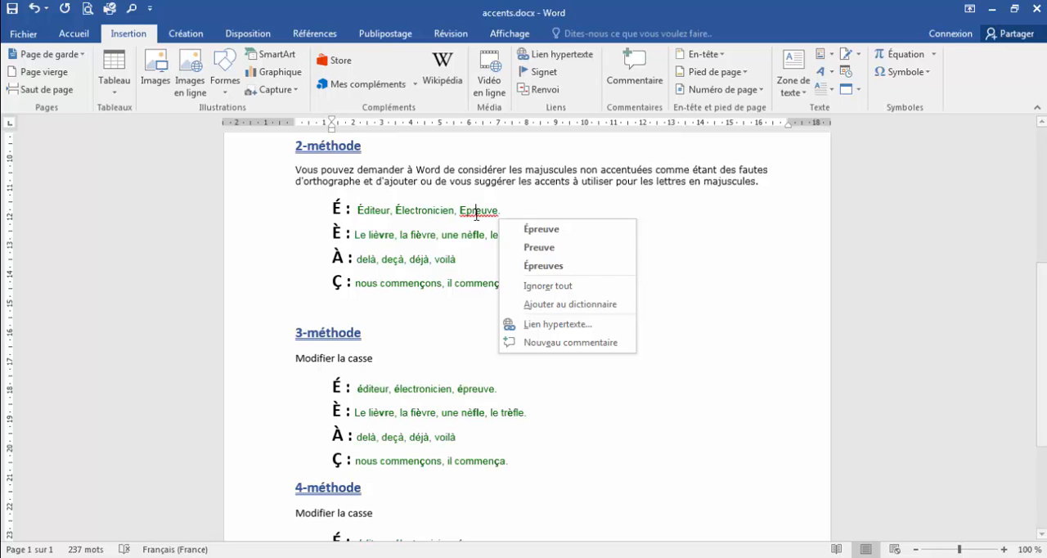
pyautogui.click(539, 229)
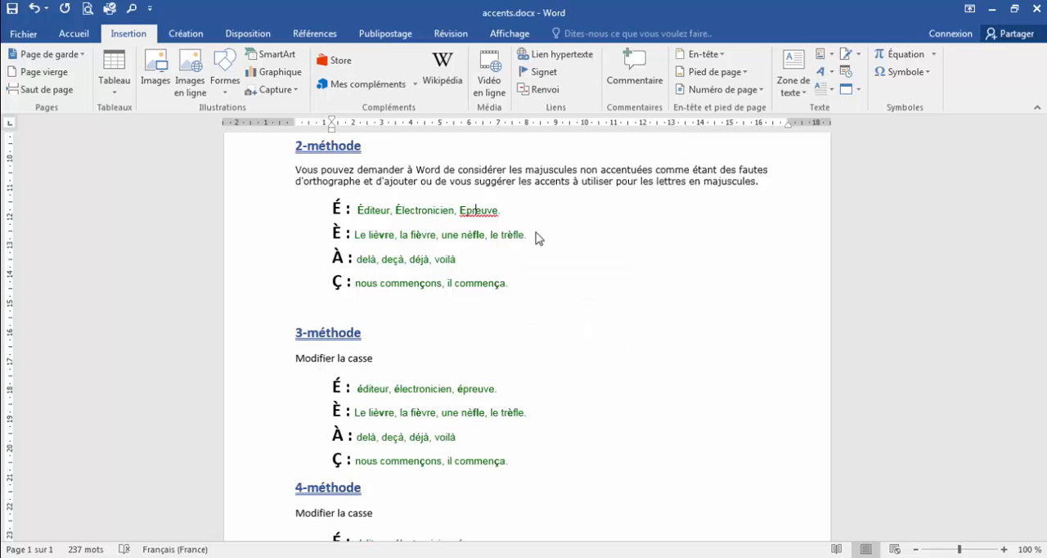
pyautogui.click(410, 252)
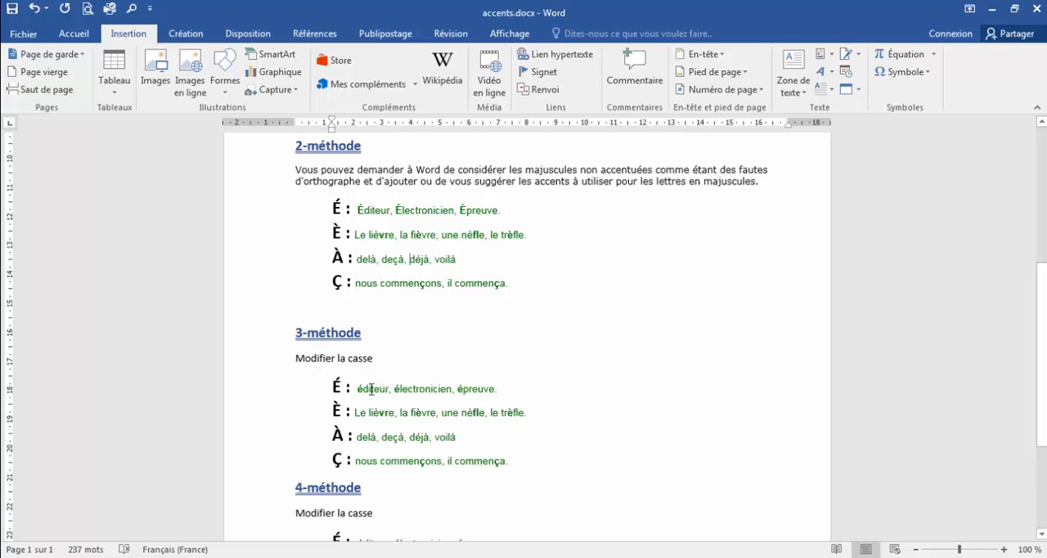
# - Convert the word éditeur under 3-méthode to uppercase with the MAJUSCULES case option
pyautogui.moveTo(358, 389); pyautogui.dragTo(495, 394)
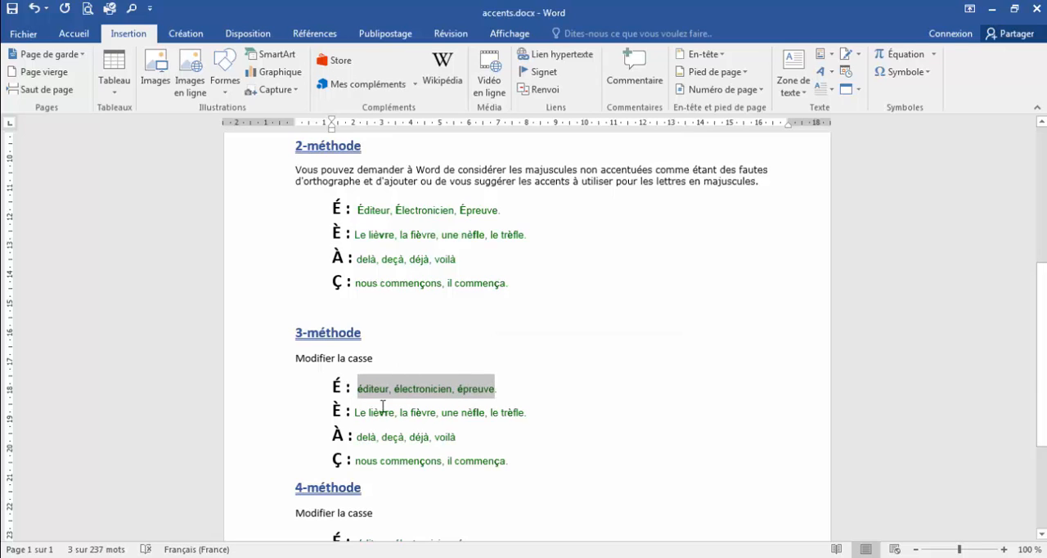
pyautogui.click(352, 396)
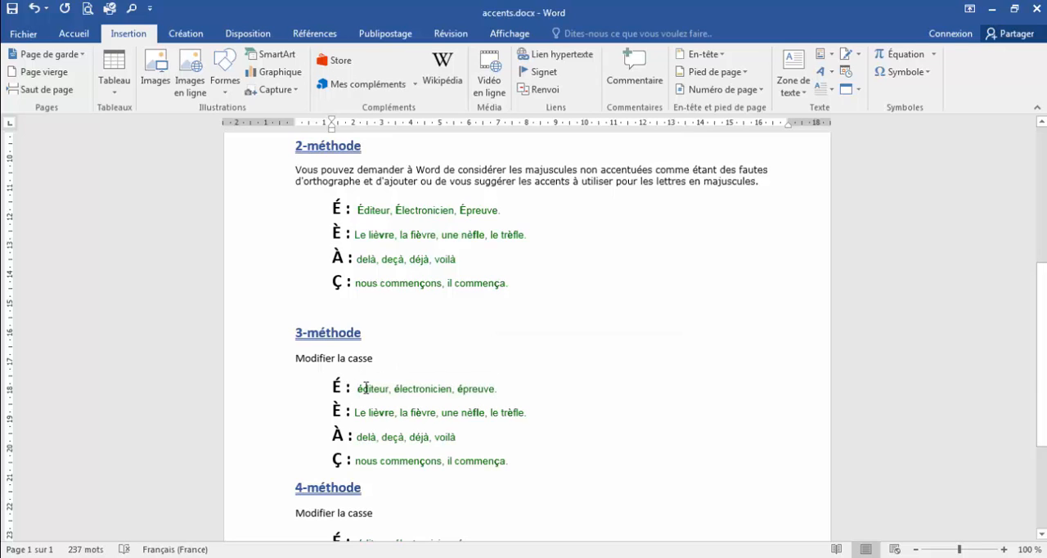
pyautogui.click(73, 33)
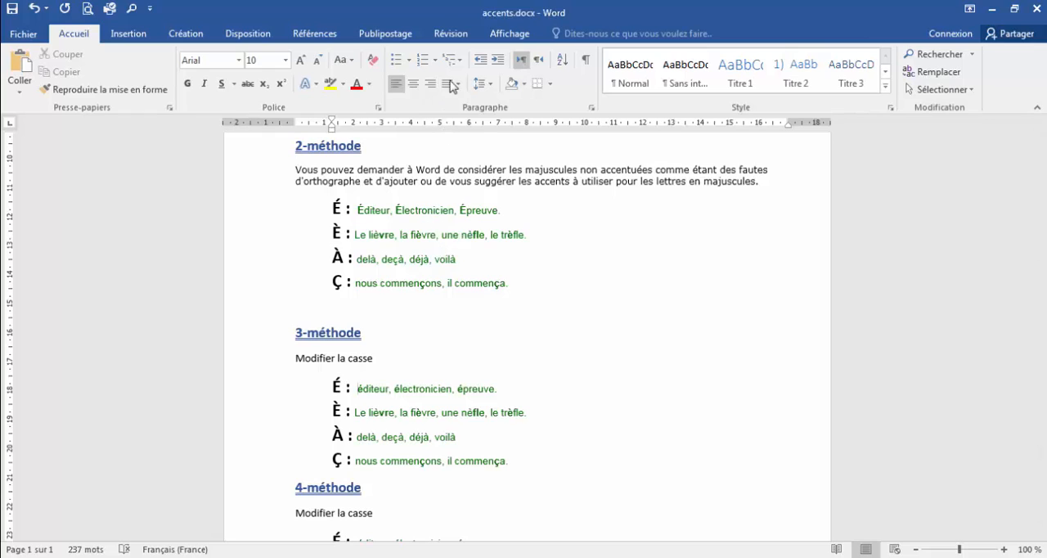
pyautogui.click(353, 62)
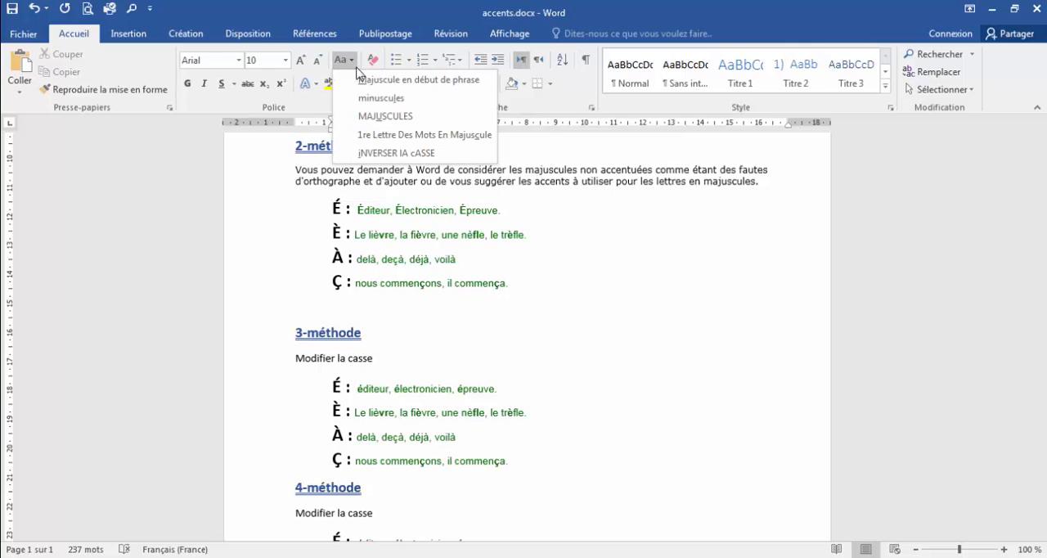
pyautogui.click(406, 117)
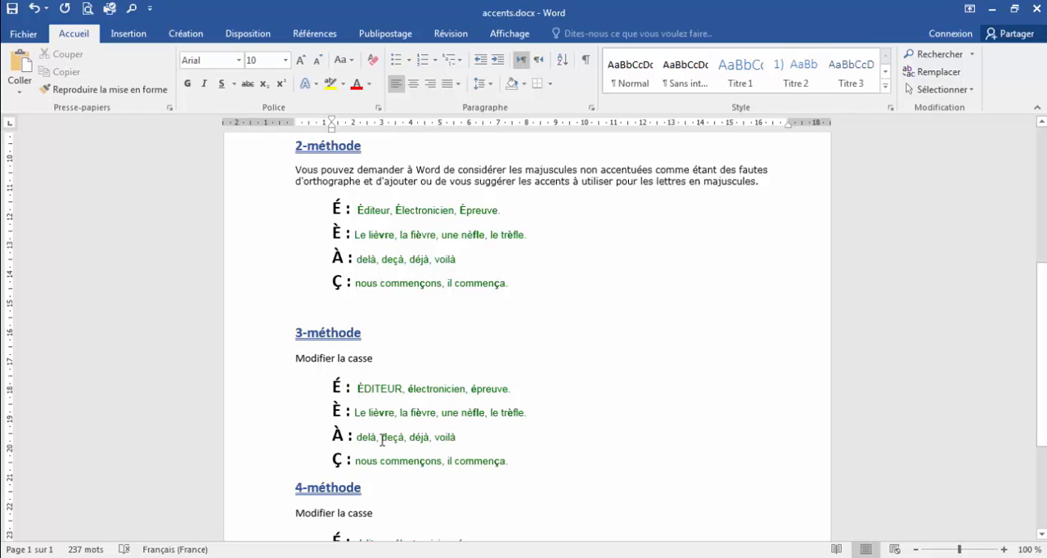
# - Change the case of deçà, déjà and voilà under 3-méthode to MAJUSCULES
pyautogui.moveTo(382, 438); pyautogui.dragTo(481, 442)
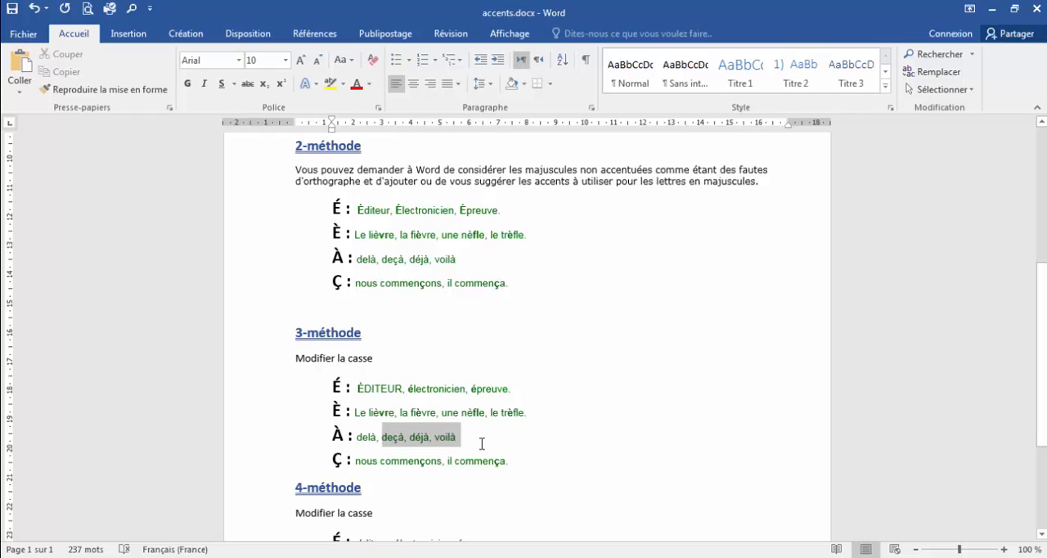
pyautogui.click(343, 60)
pyautogui.click(385, 117)
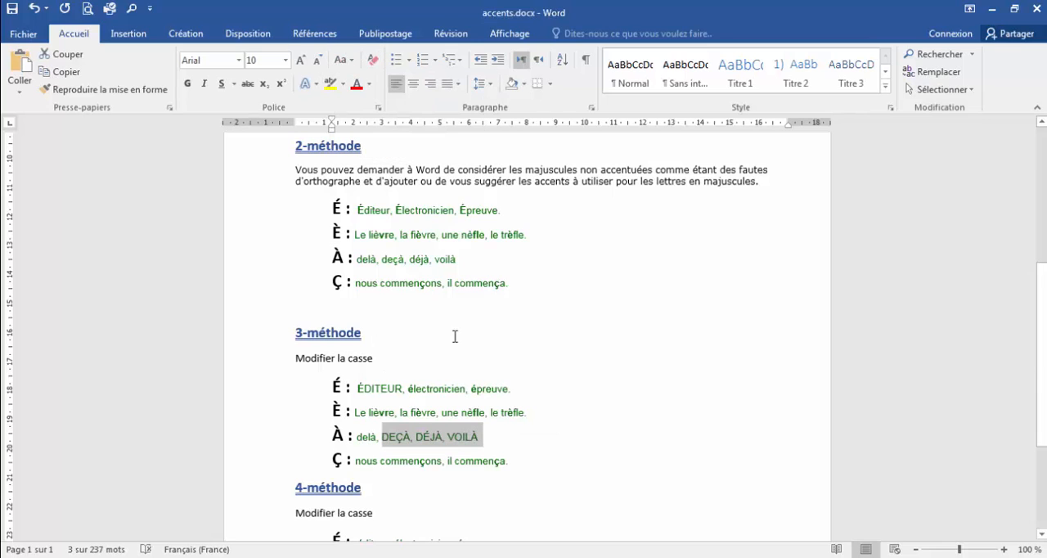
pyautogui.click(411, 436)
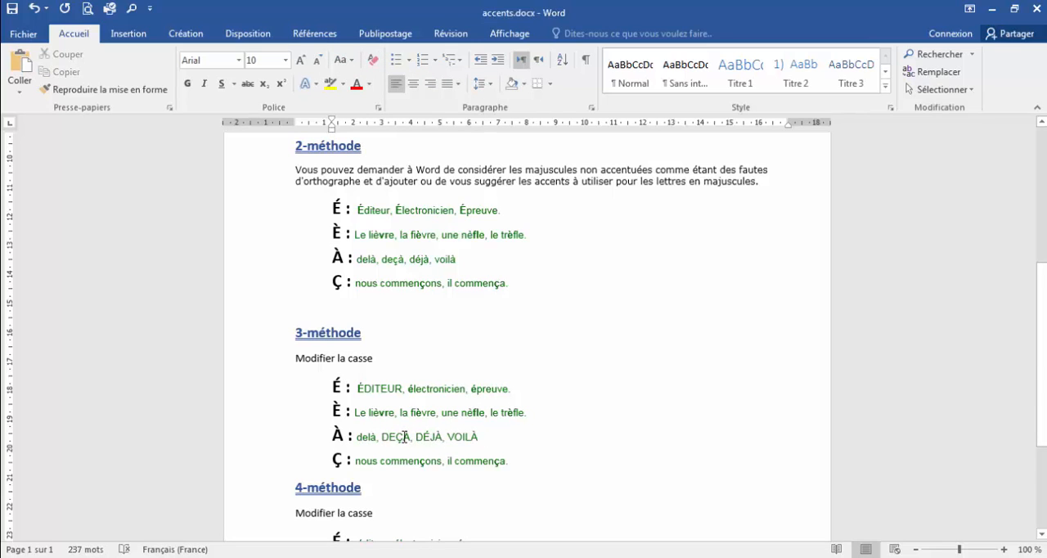
pyautogui.moveTo(404, 436); pyautogui.dragTo(410, 436)
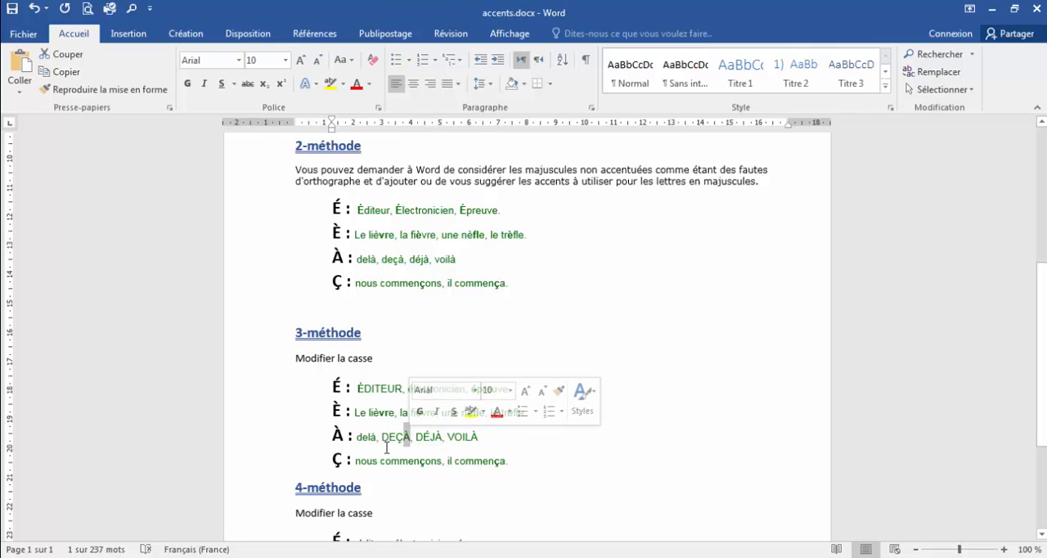
pyautogui.click(402, 462)
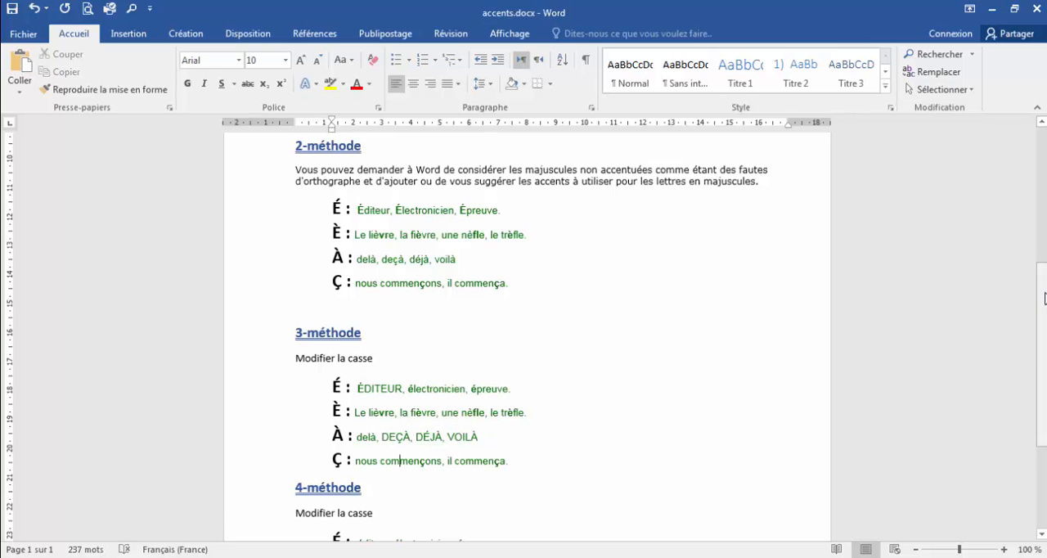
# - Delete the initial "é" of éditeur under 4-méthode
pyautogui.scroll(-4, 1042, 298)
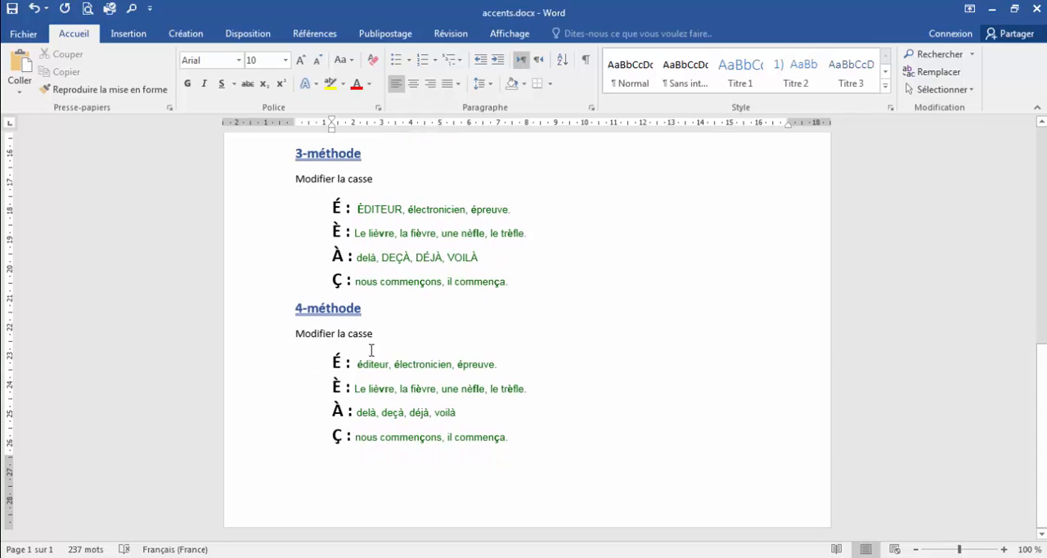
pyautogui.moveTo(357, 363); pyautogui.dragTo(364, 363)
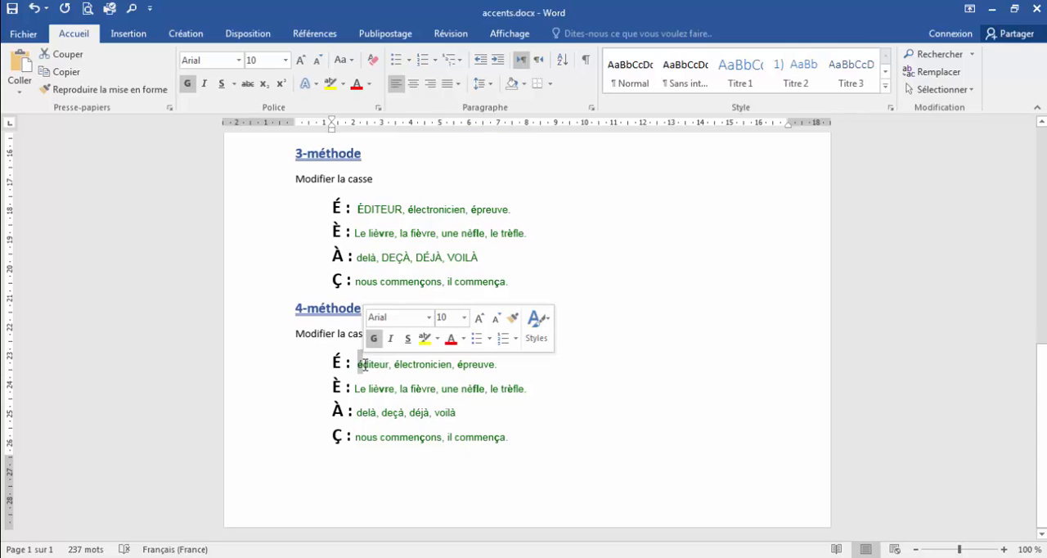
pyautogui.press('Delete')
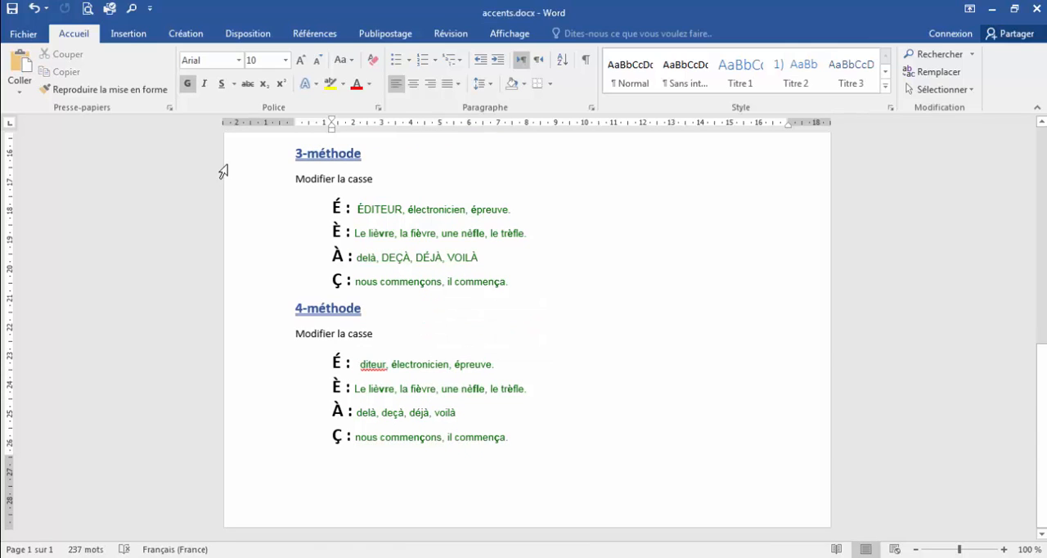
# - Insert the symbol "É" from the Supplément Latin-1 subset before "diteur" under 4-méthode and close the symbol dialog
pyautogui.click(138, 36)
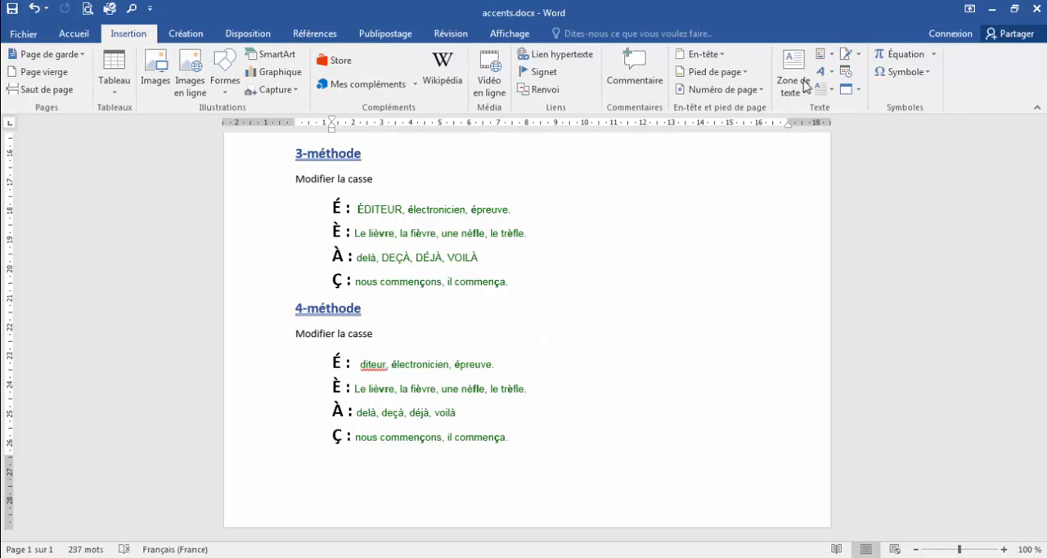
pyautogui.click(928, 72)
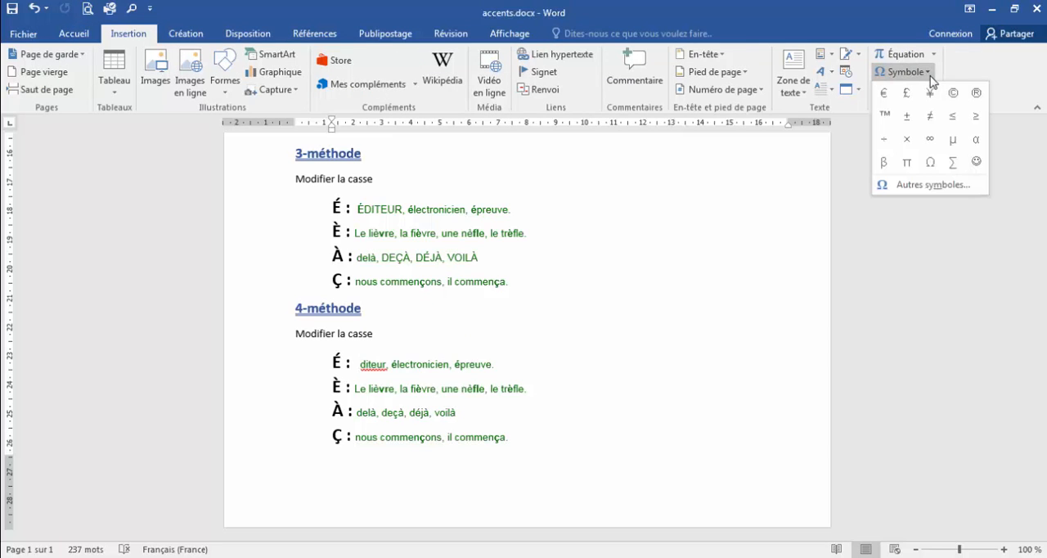
pyautogui.click(954, 184)
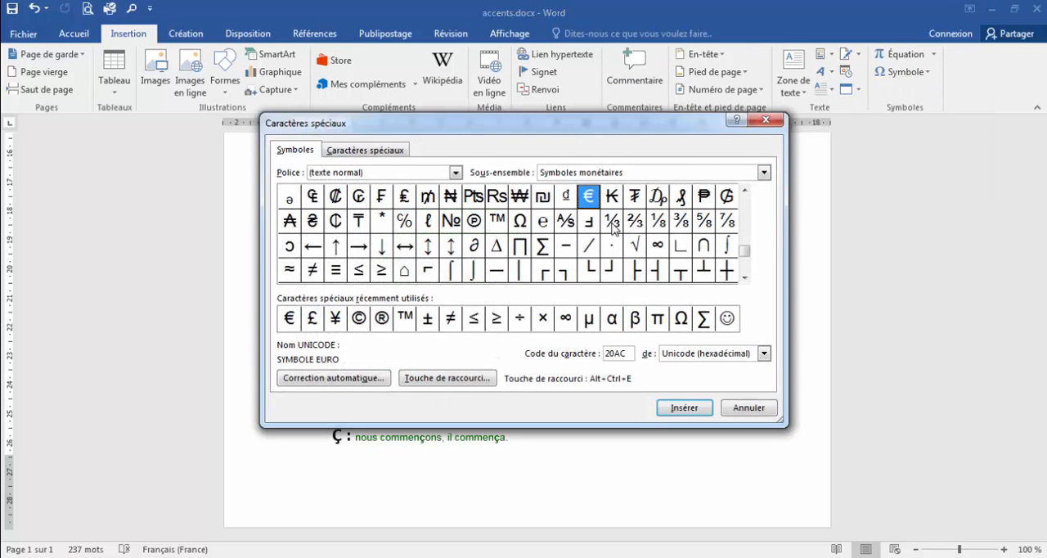
pyautogui.moveTo(748, 280); pyautogui.dragTo(748, 280)
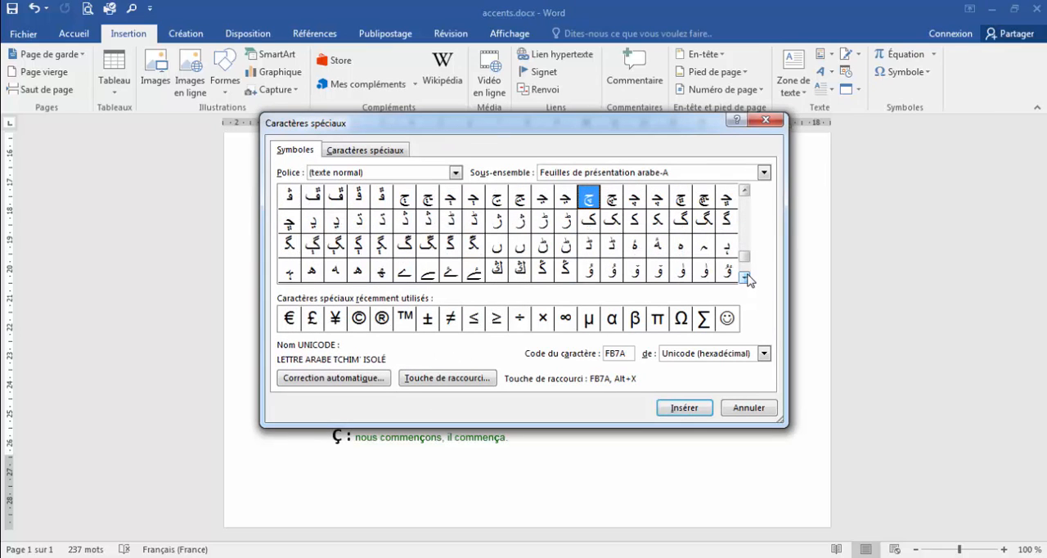
pyautogui.click(746, 191)
pyautogui.moveTo(747, 193); pyautogui.dragTo(748, 193)
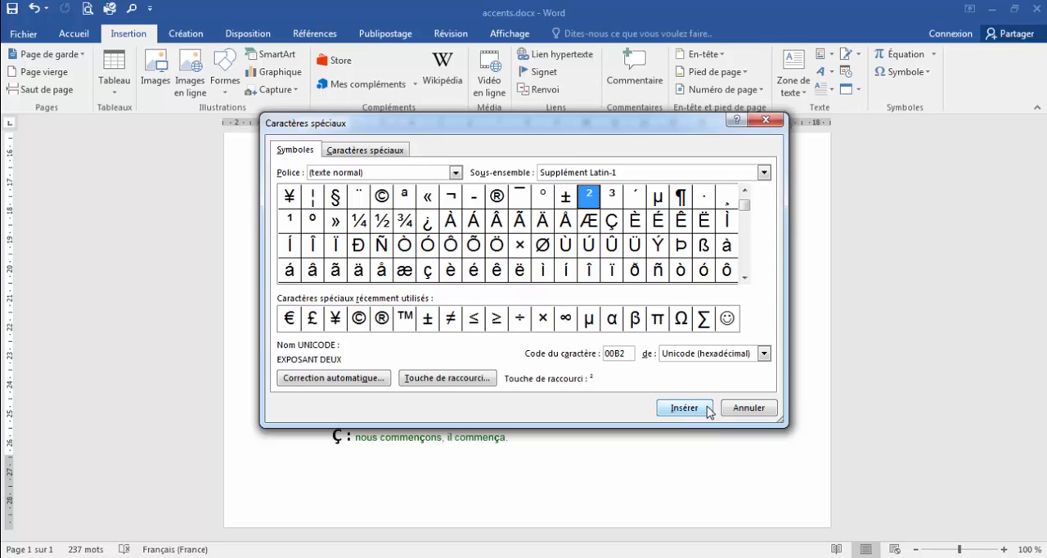
pyautogui.click(662, 228)
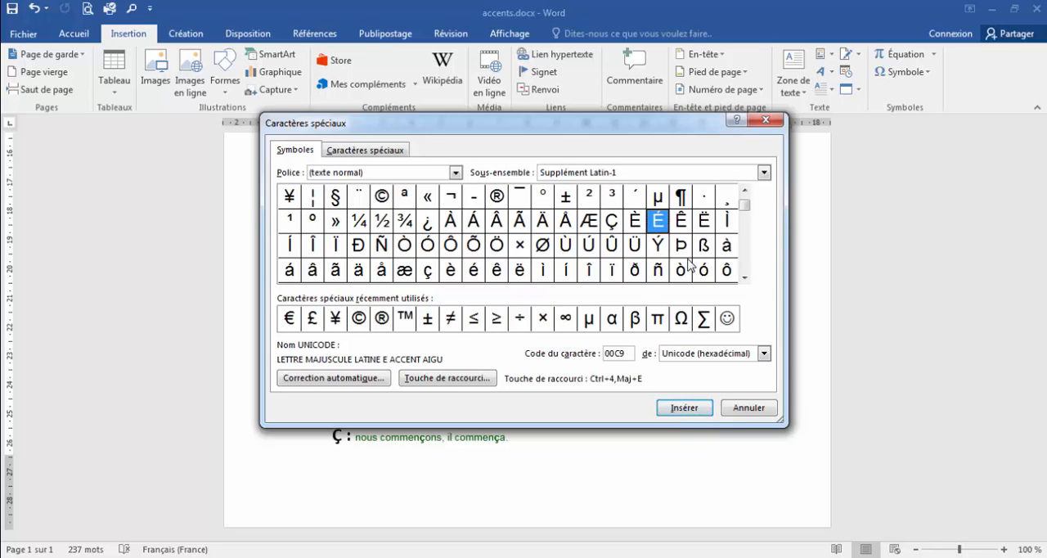
pyautogui.click(692, 407)
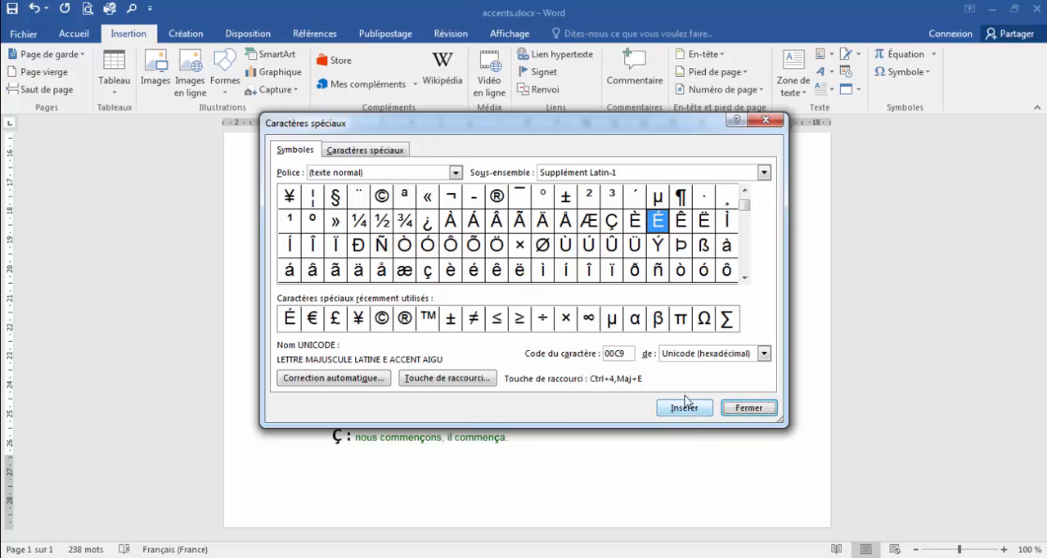
pyautogui.click(748, 408)
pyautogui.click(422, 369)
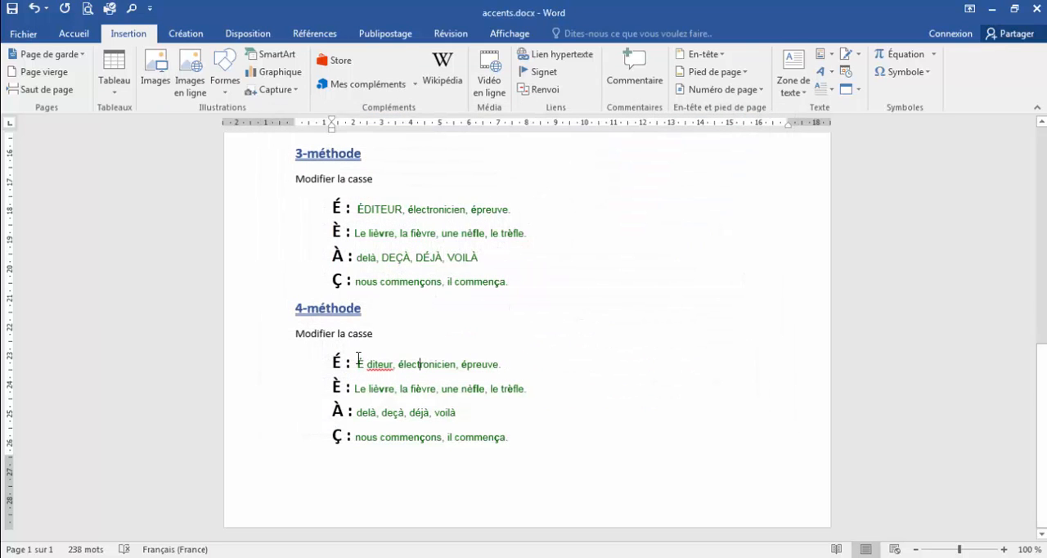
pyautogui.moveTo(358, 362); pyautogui.dragTo(370, 364)
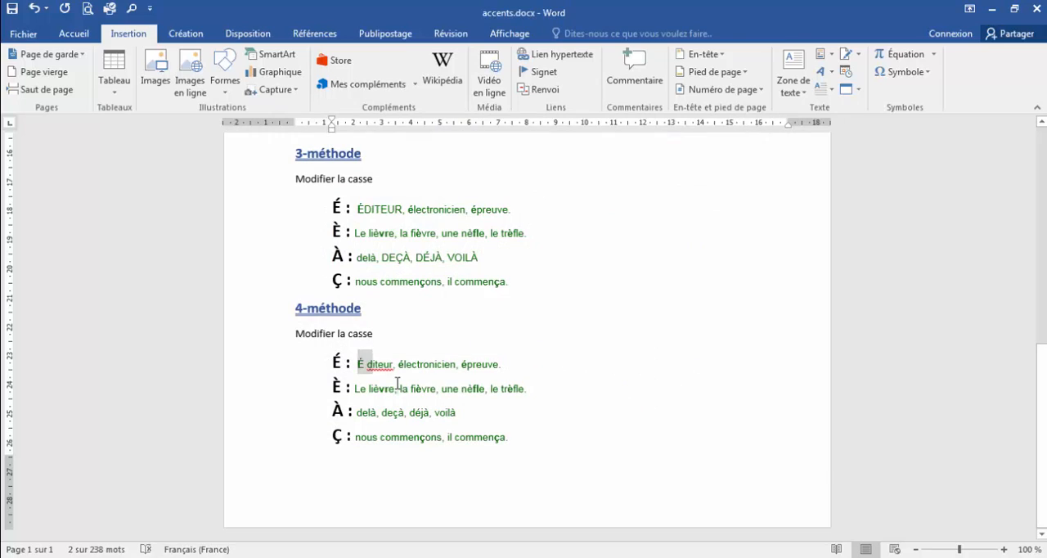
pyautogui.click(397, 387)
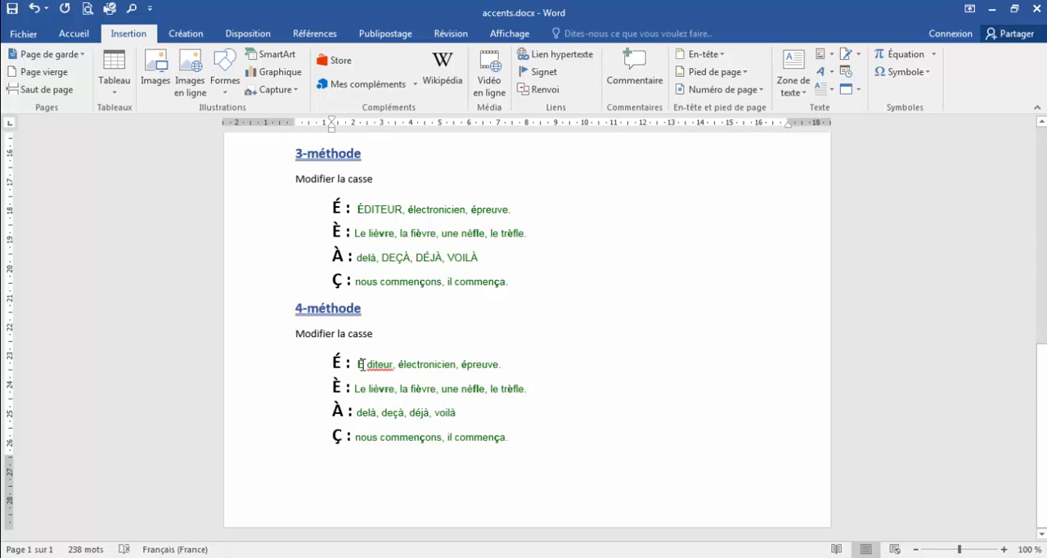